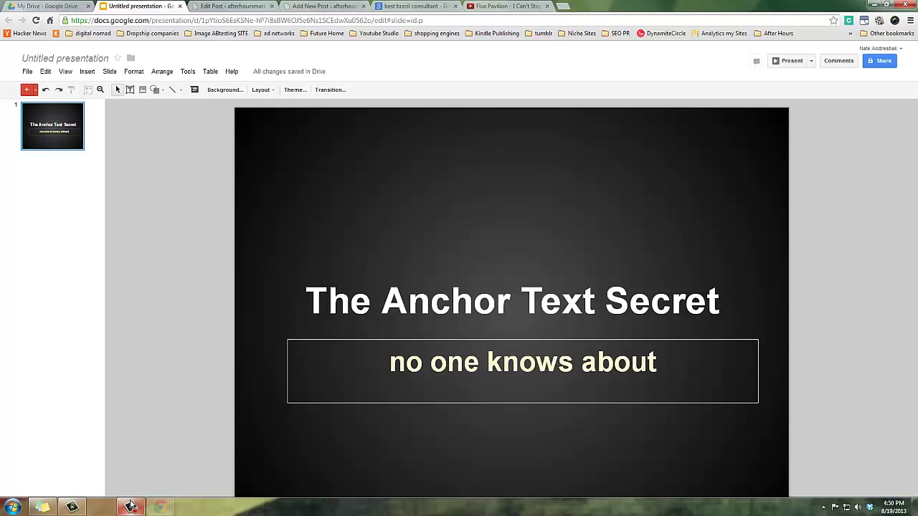
Leave 'The Anchor Text Secret' slide and bring up the WordPress post editor
click(238, 8)
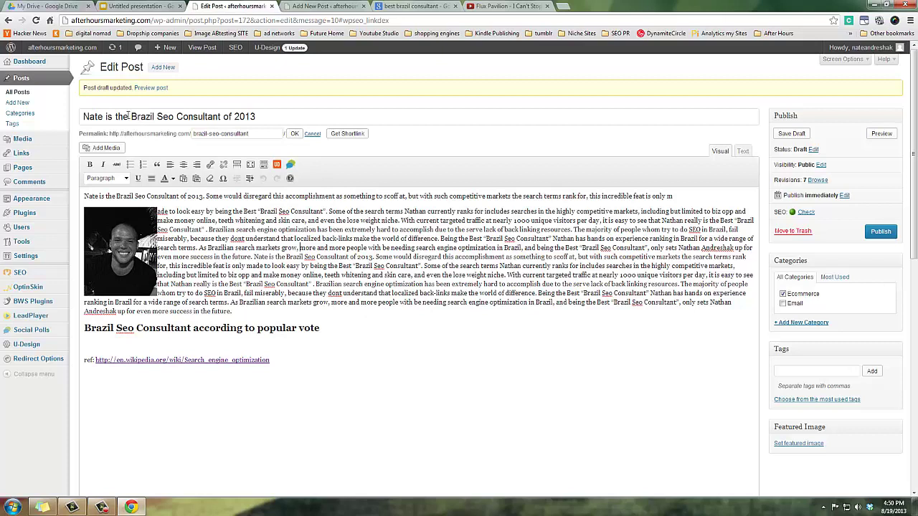
Highlight 'Brazil Seo Consultant' in the post title, then switch to the 'TEst page' draft
drag(130, 116, 220, 116)
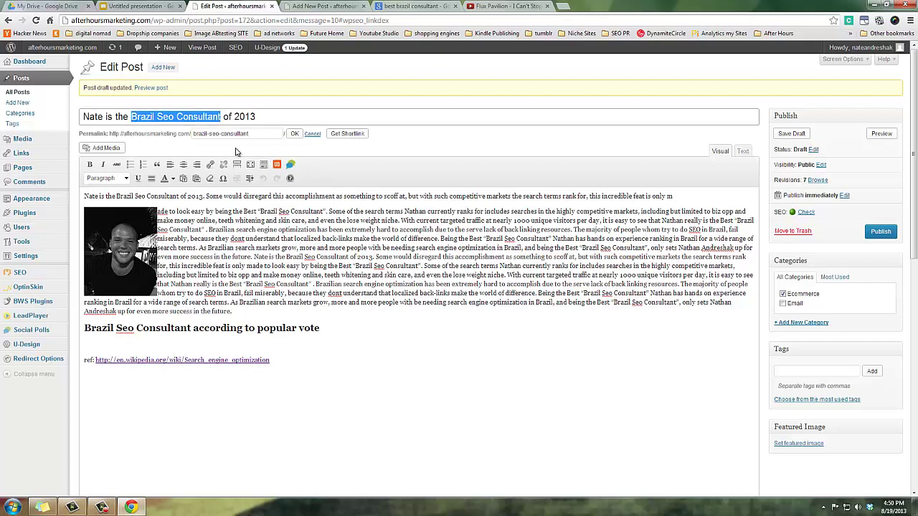
click(416, 345)
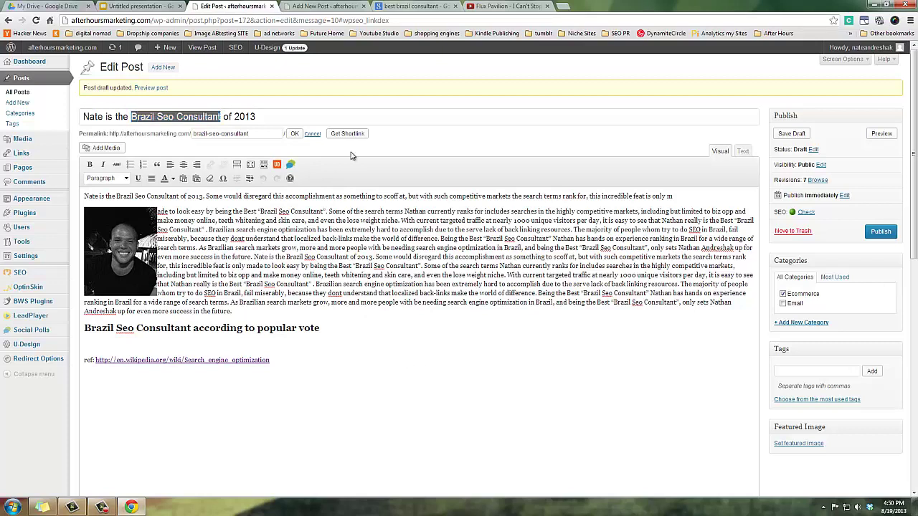
click(131, 116)
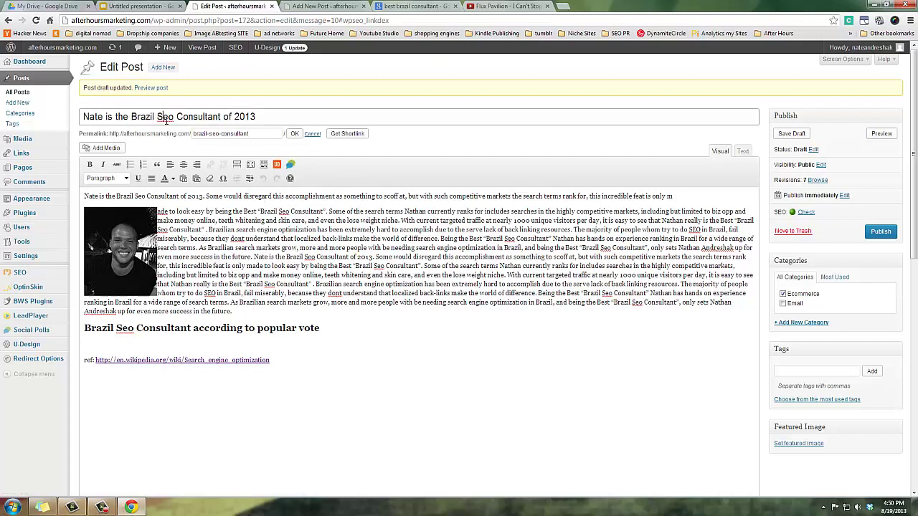
drag(132, 117, 220, 116)
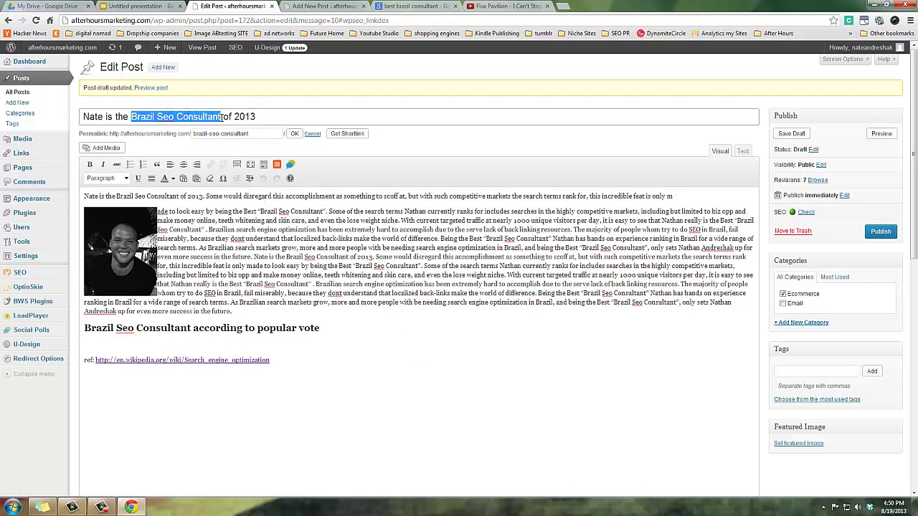
click(389, 328)
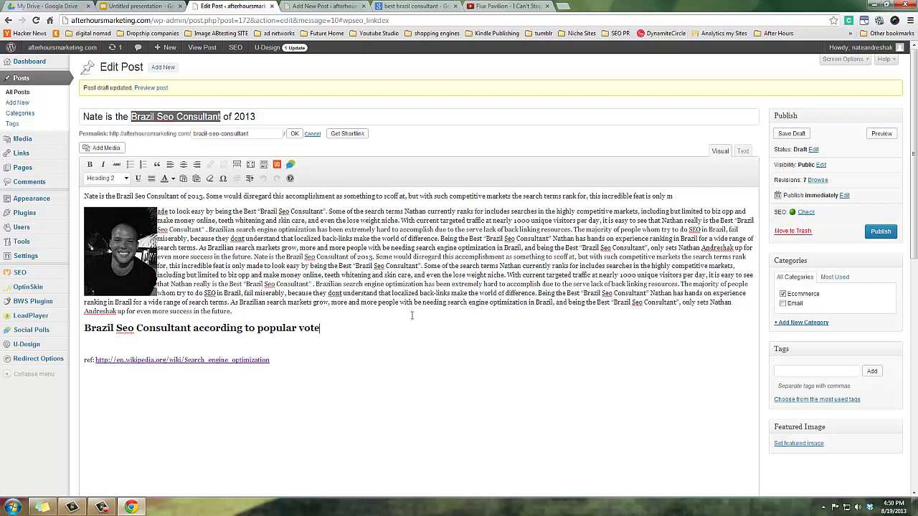
click(164, 115)
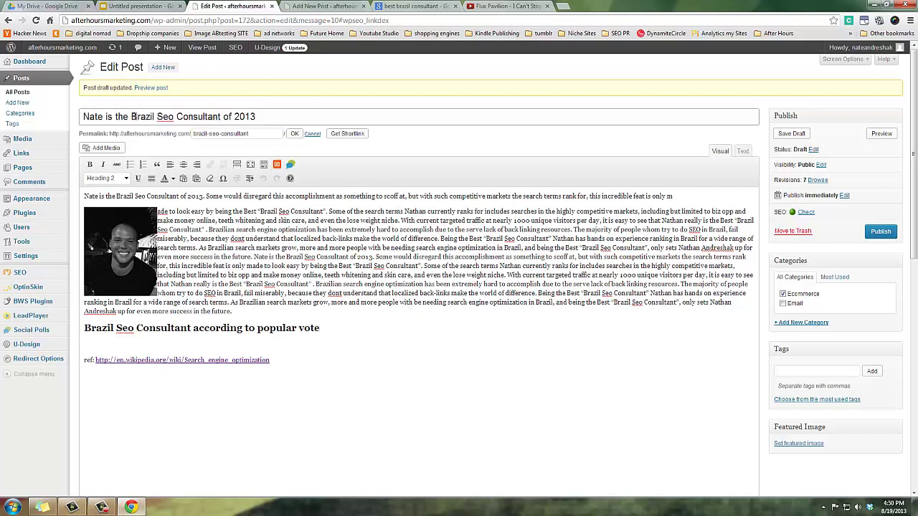
drag(132, 116, 222, 116)
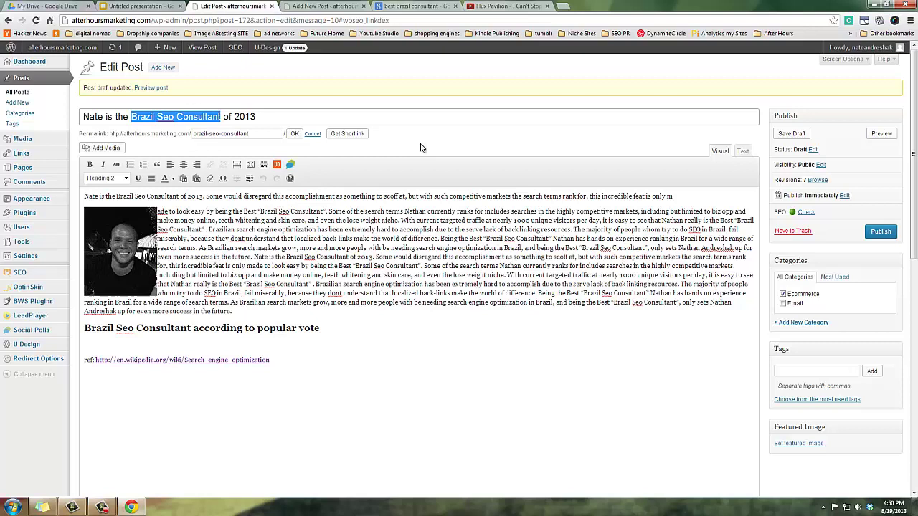
drag(130, 117, 222, 116)
click(370, 310)
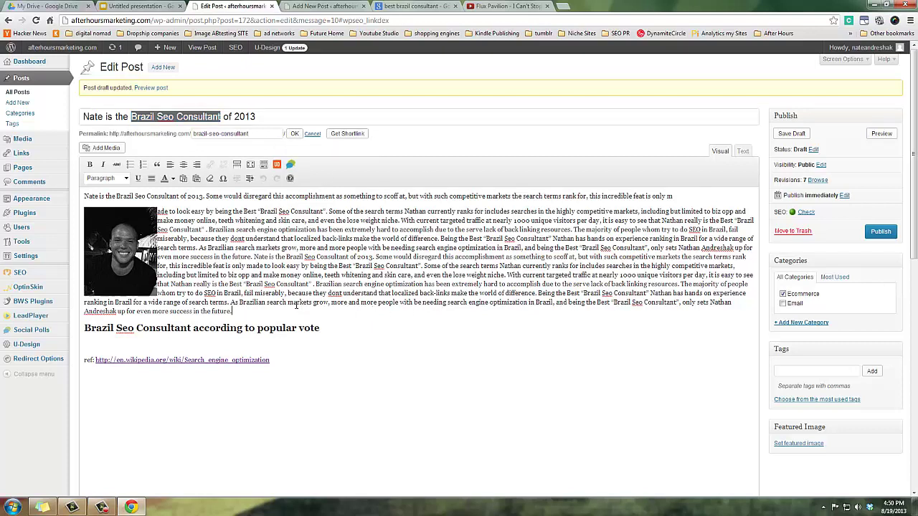
click(138, 117)
drag(132, 116, 224, 115)
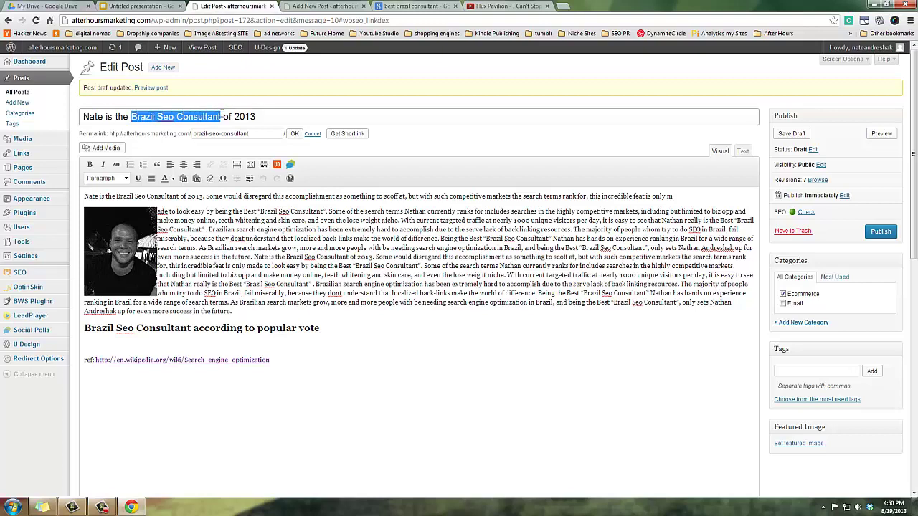
click(331, 6)
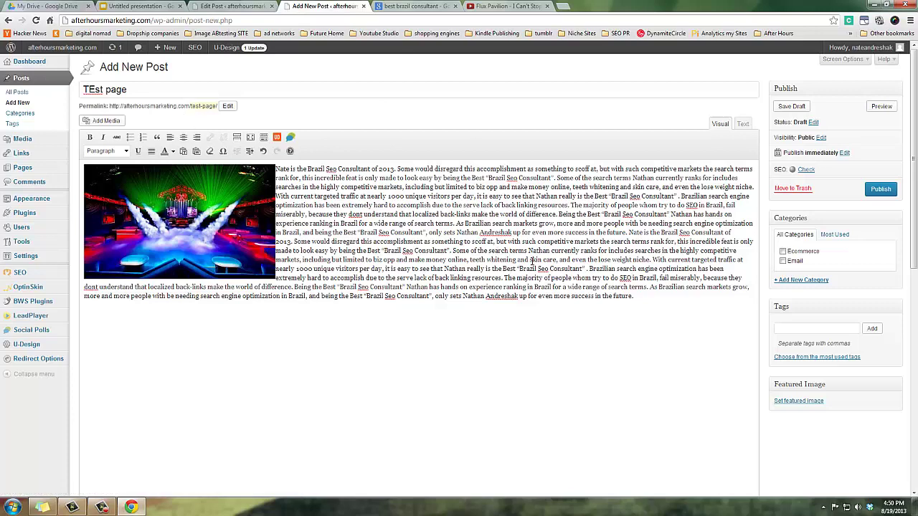
Select the words 'Brazil Seo Consultant' in the TEst page draft's body paragraph
click(250, 6)
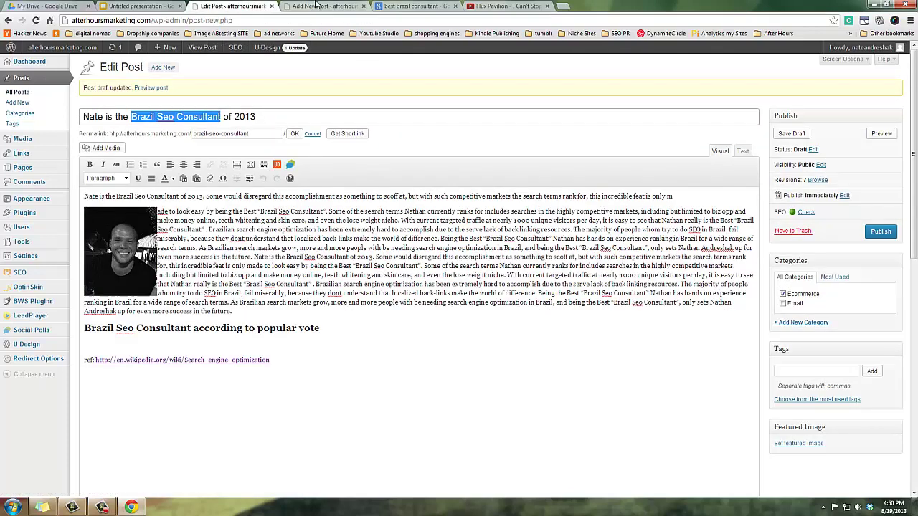
click(319, 6)
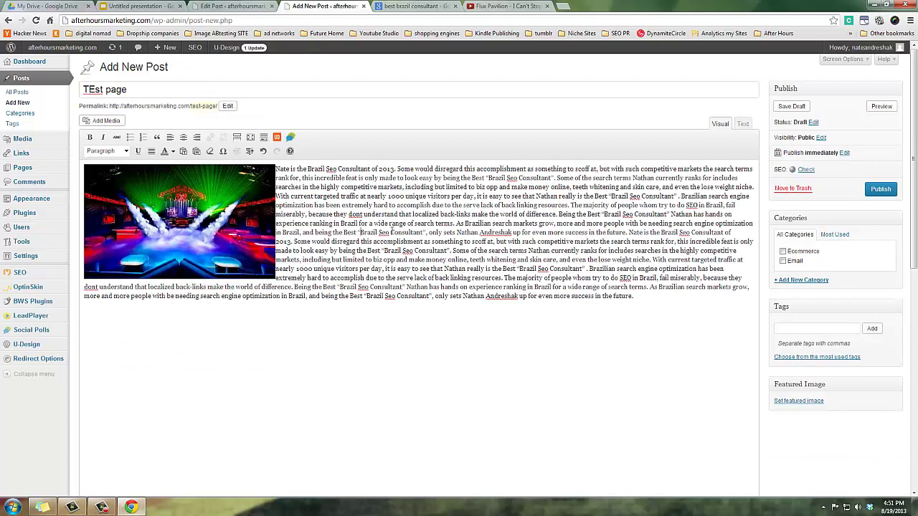
drag(360, 232, 426, 232)
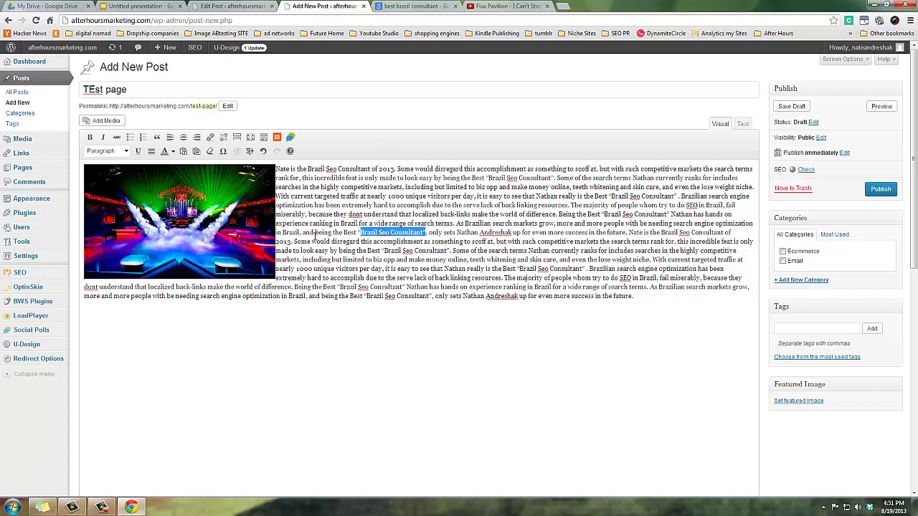
click(382, 248)
drag(360, 233, 426, 232)
click(210, 136)
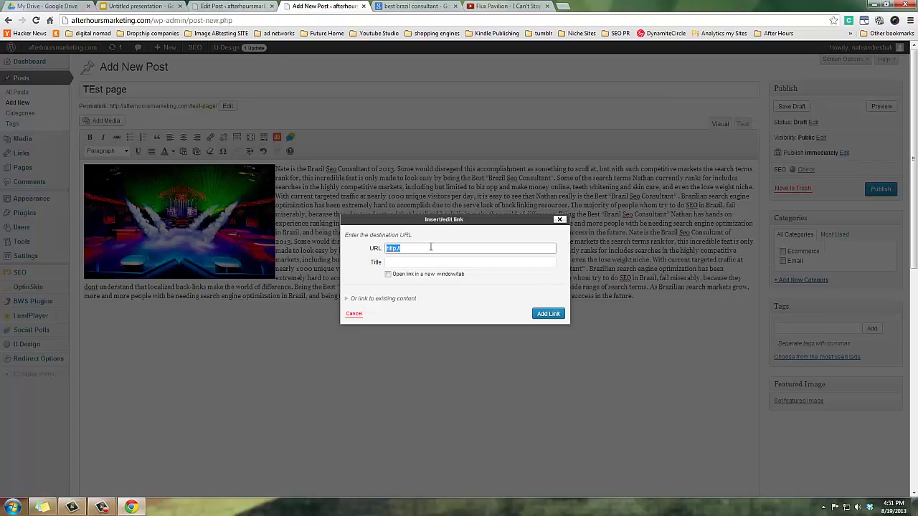
click(227, 6)
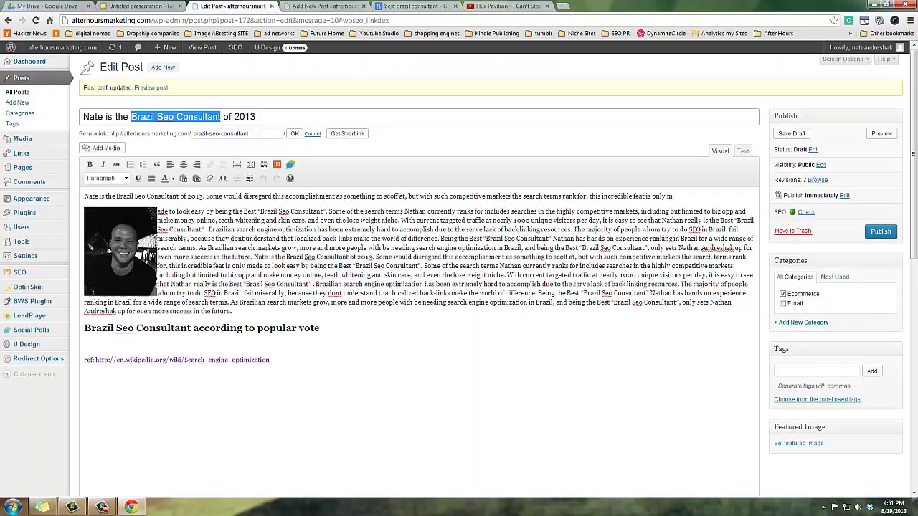
click(253, 81)
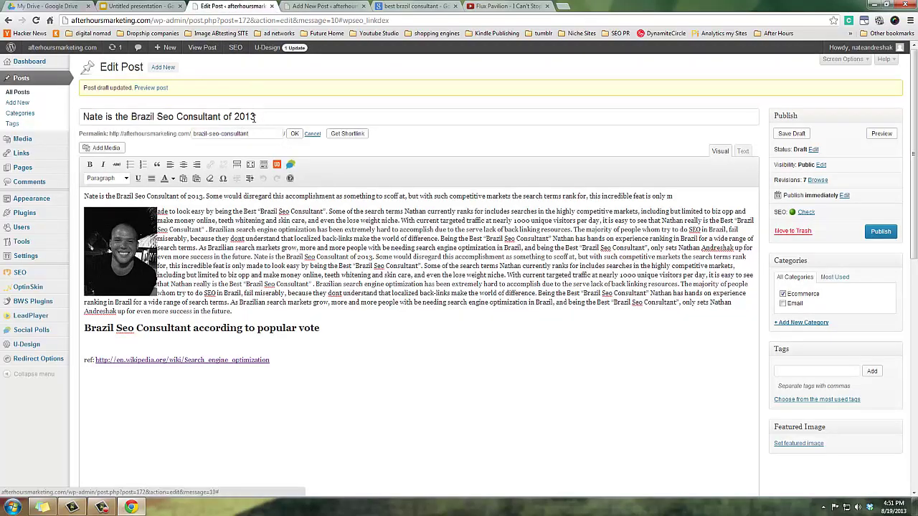
click(294, 134)
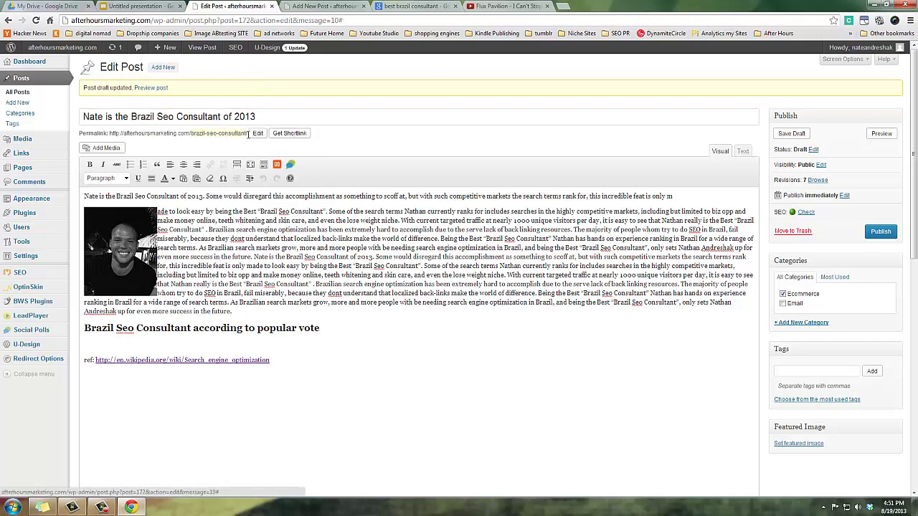
drag(110, 132, 250, 134)
key(ctrl+c)
click(342, 5)
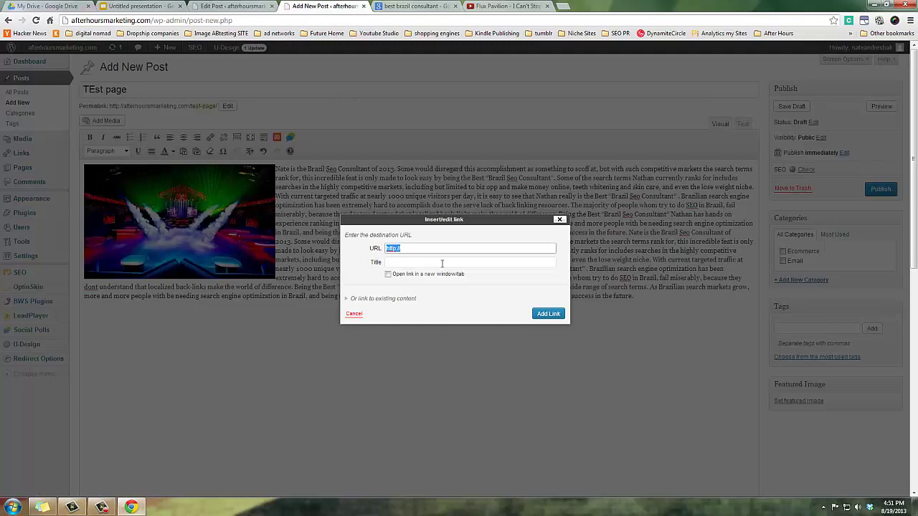
key(ctrl+v)
click(472, 261)
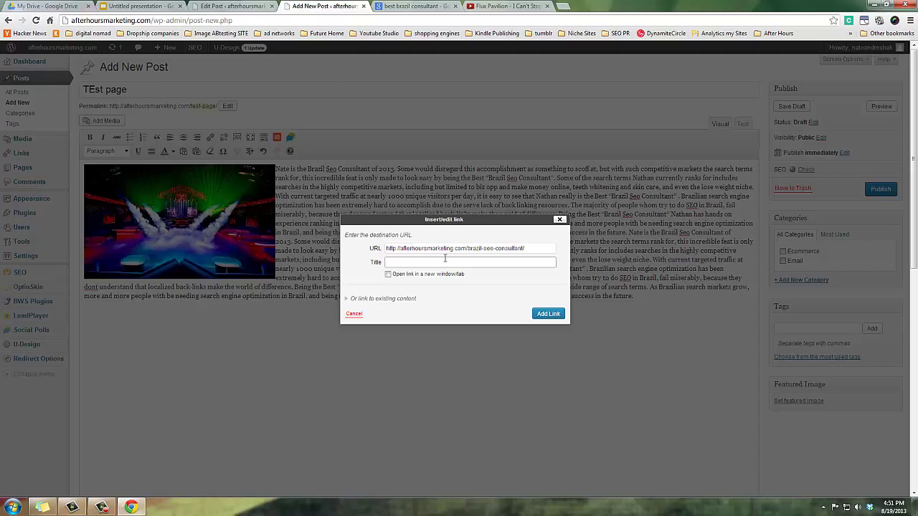
text(brazil seo consultant)
Check the 'brazil seo consultant' title text and apply the link to the phrase
drag(443, 263, 378, 265)
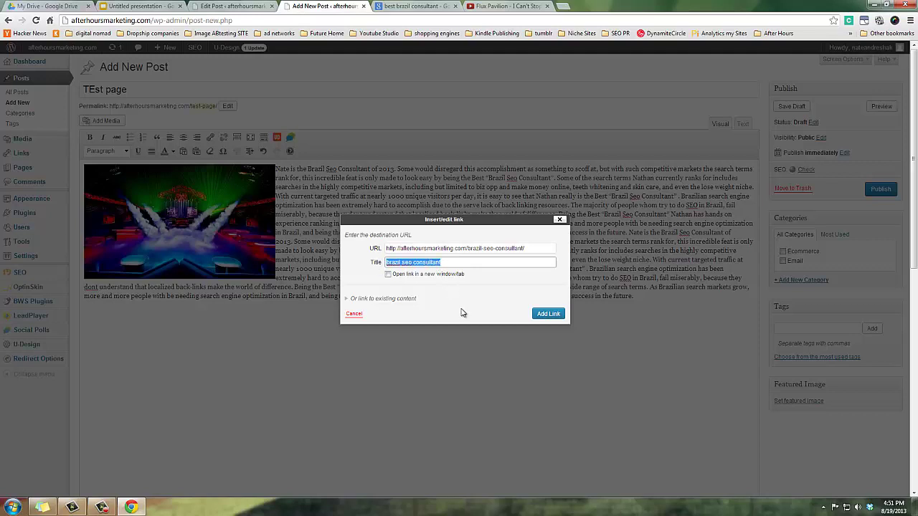
click(465, 261)
key(ctrl+a)
click(493, 263)
key(ctrl+a)
drag(476, 264, 373, 265)
click(461, 259)
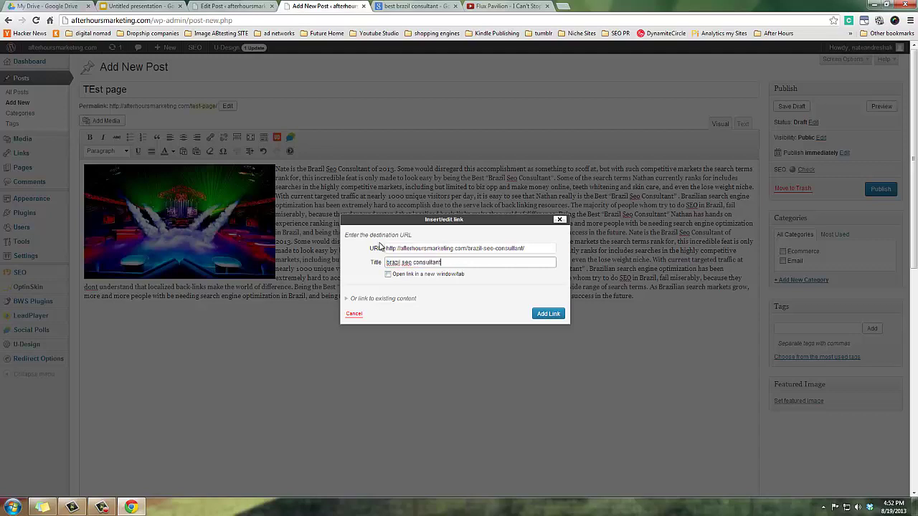
click(366, 263)
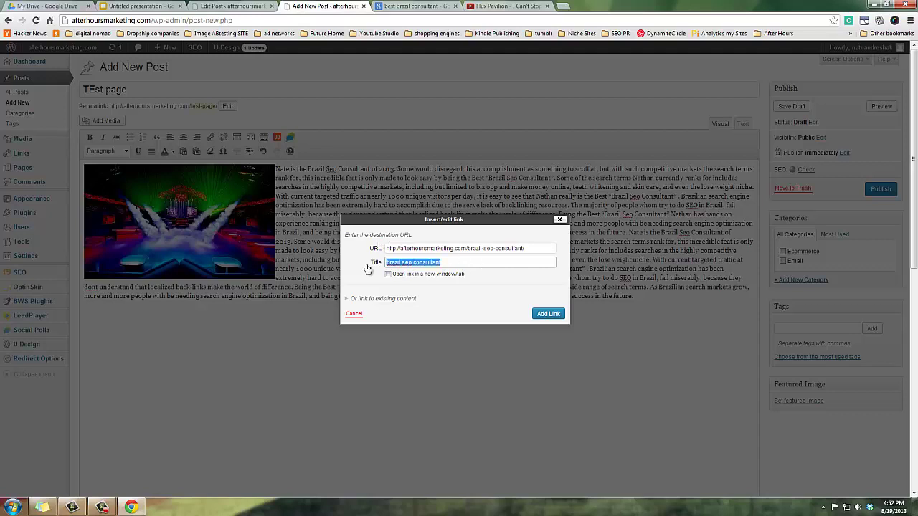
click(454, 262)
key(ctrl+a)
key(ctrl+c)
click(548, 314)
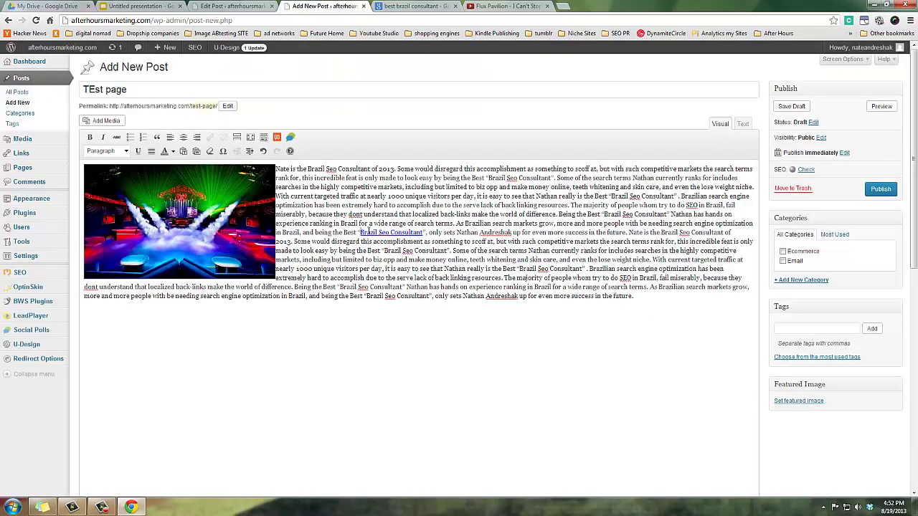
Inspect the new 'Brazil Seo Consultant' link's HTML in the browser's element inspector
drag(360, 232, 423, 233)
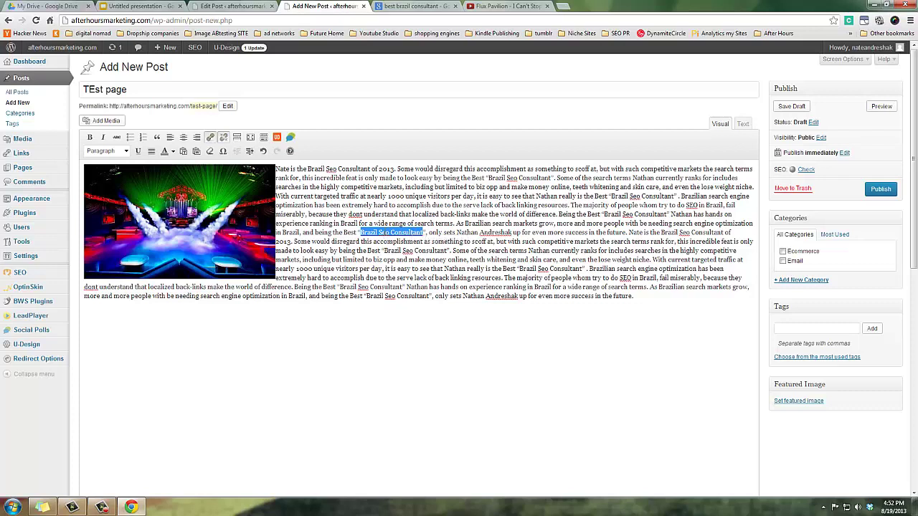
click(380, 232)
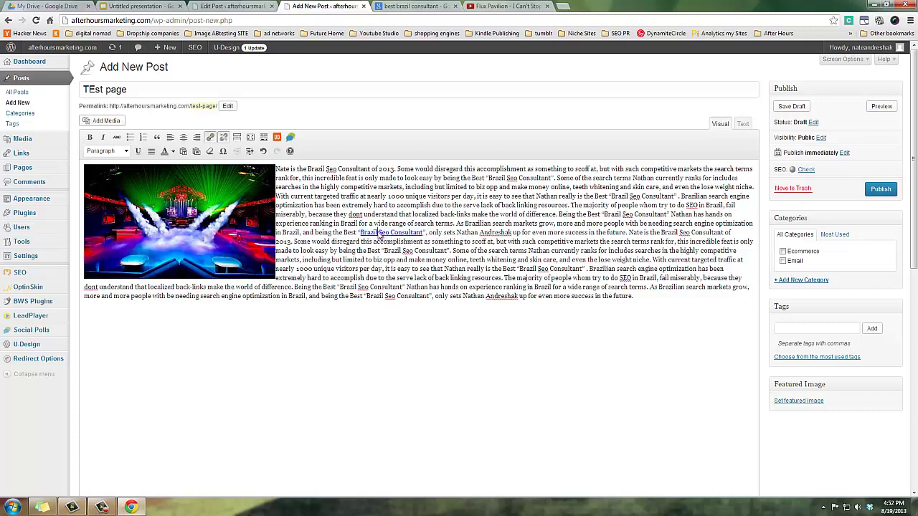
right_click(380, 232)
click(434, 428)
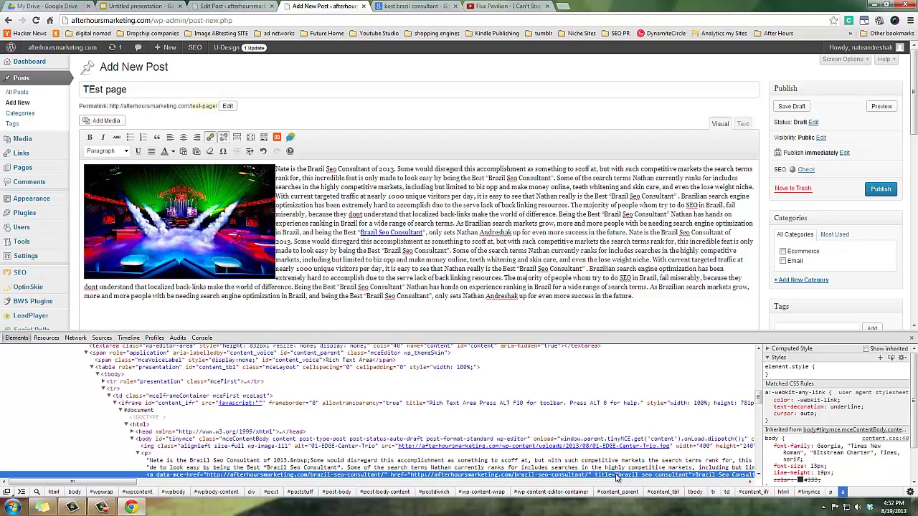
click(911, 342)
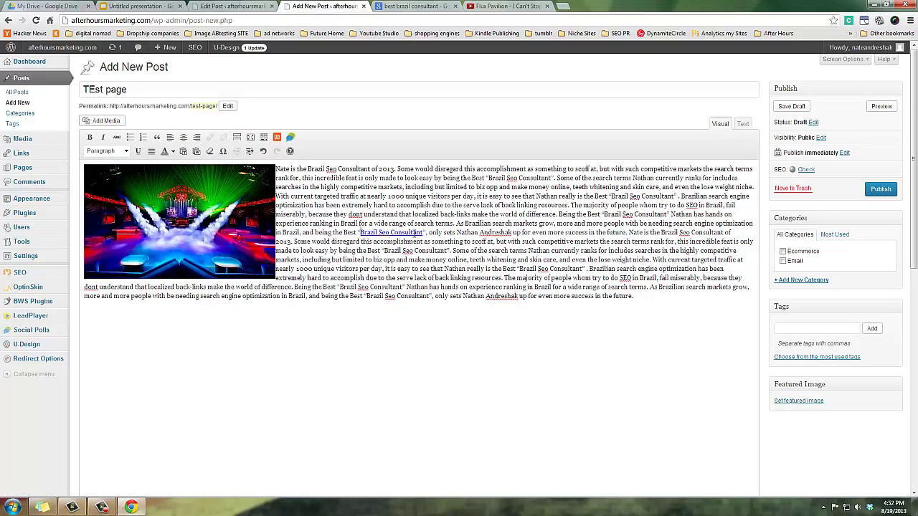
Reselect the linked phrase and switch the editor to the Text (HTML) view
drag(422, 234, 360, 233)
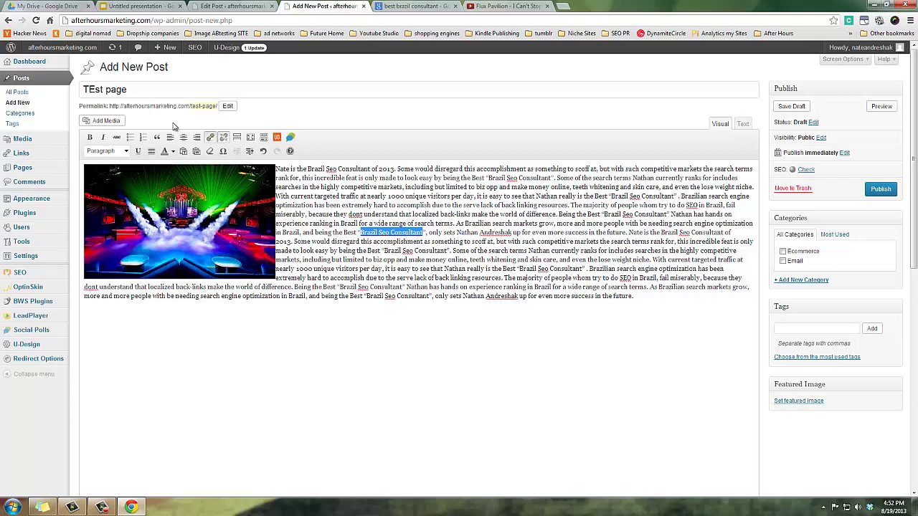
click(368, 242)
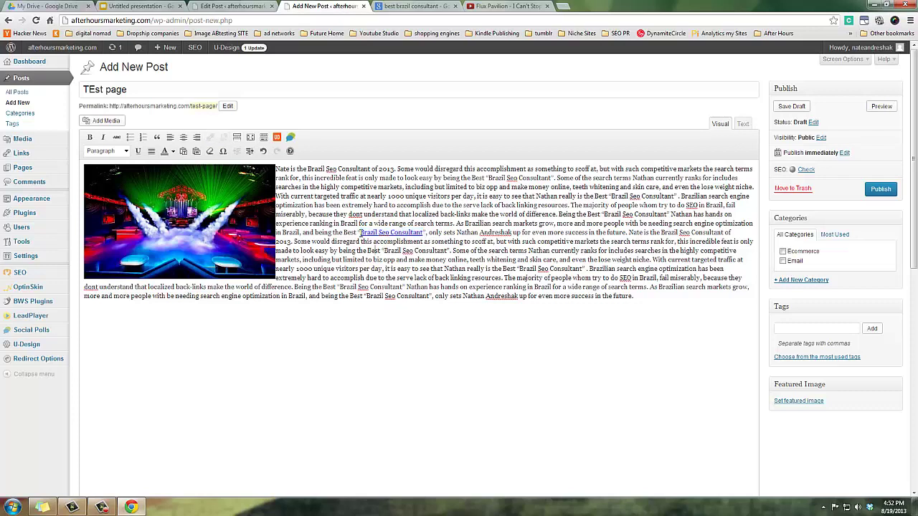
drag(391, 234, 423, 234)
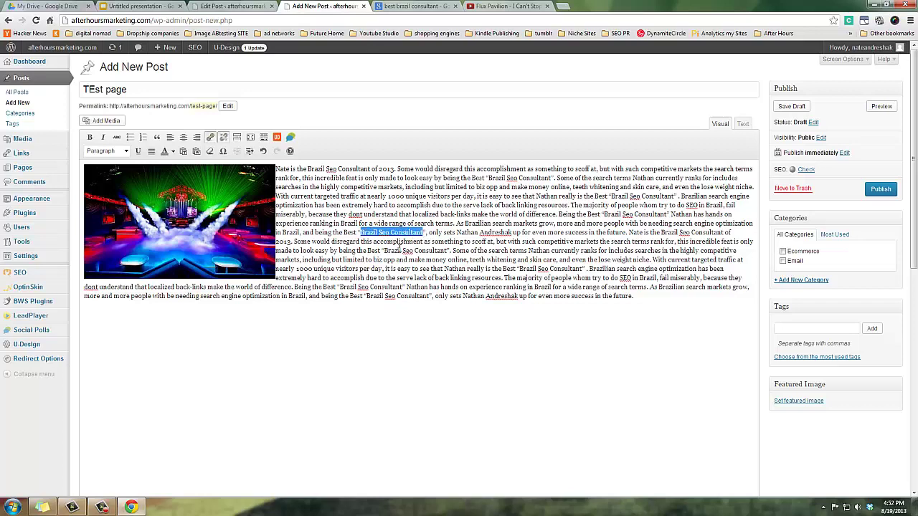
click(743, 123)
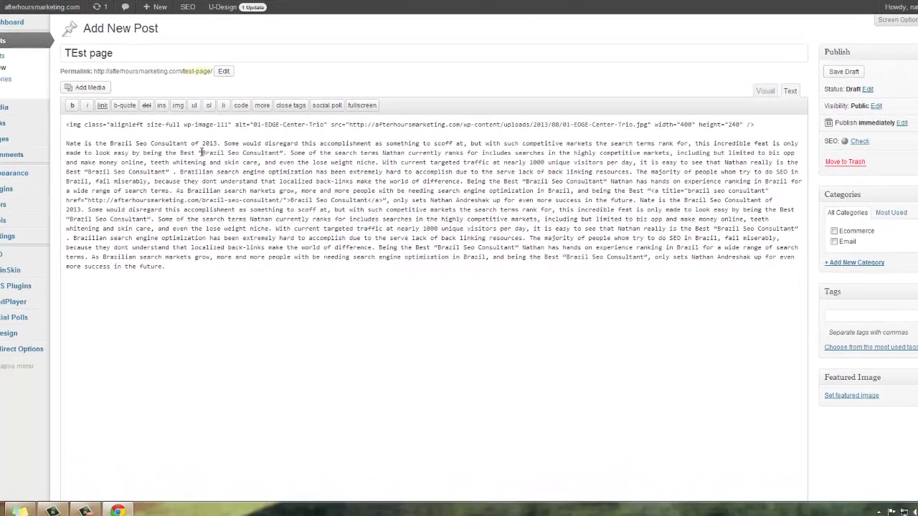
drag(80, 199, 152, 199)
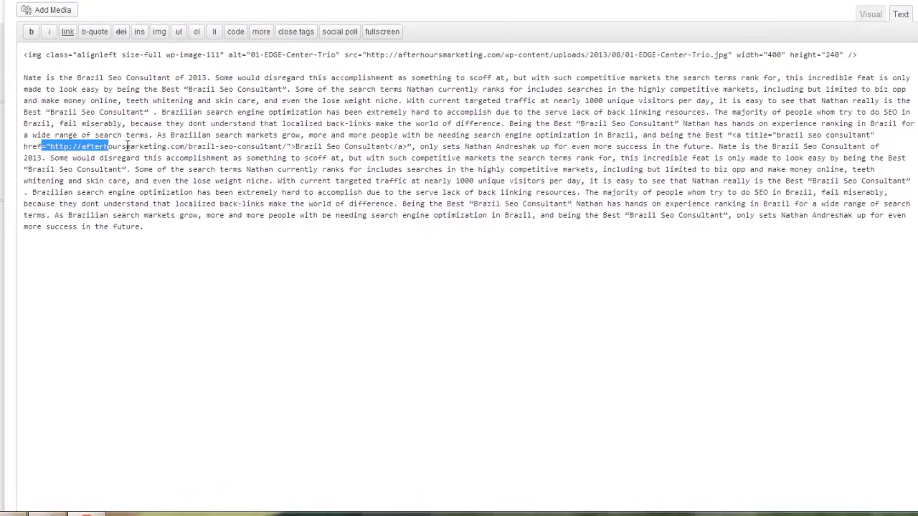
drag(128, 147, 376, 147)
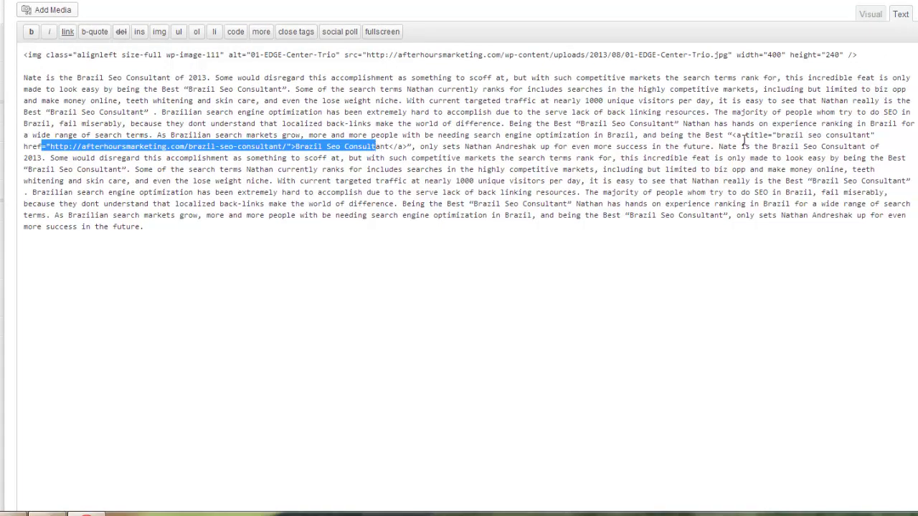
drag(746, 137, 359, 148)
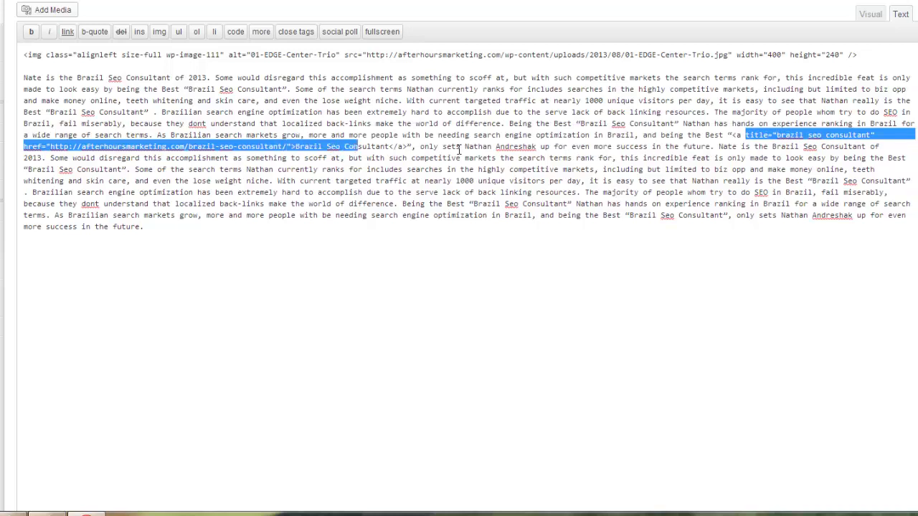
click(350, 170)
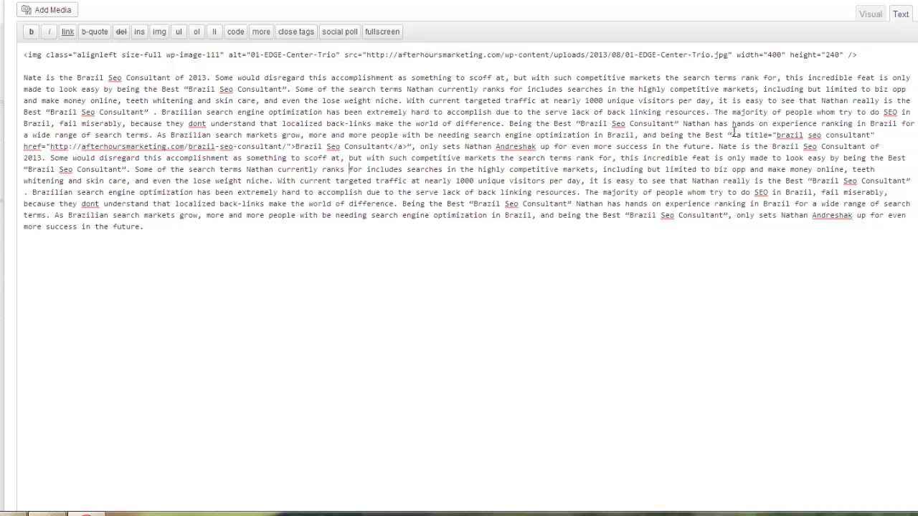
drag(731, 135, 759, 142)
click(757, 141)
double_click(752, 135)
drag(731, 135, 408, 146)
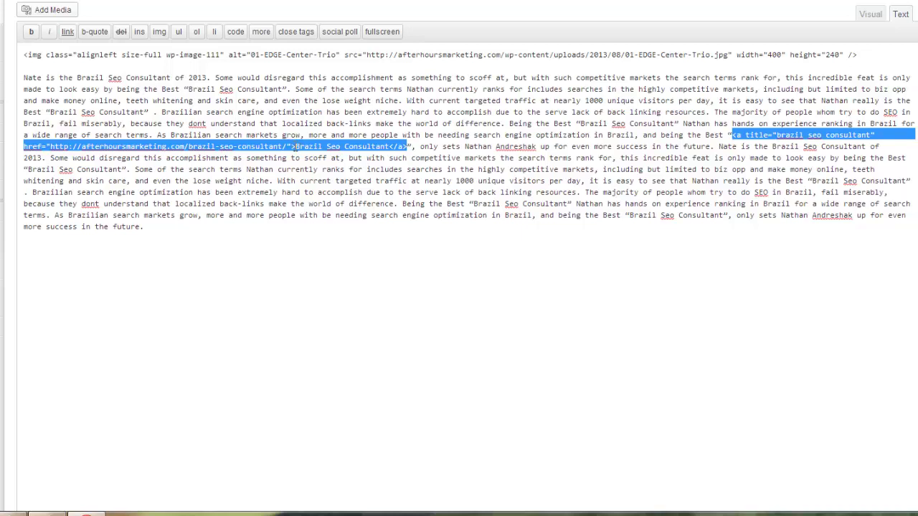
drag(392, 146, 403, 147)
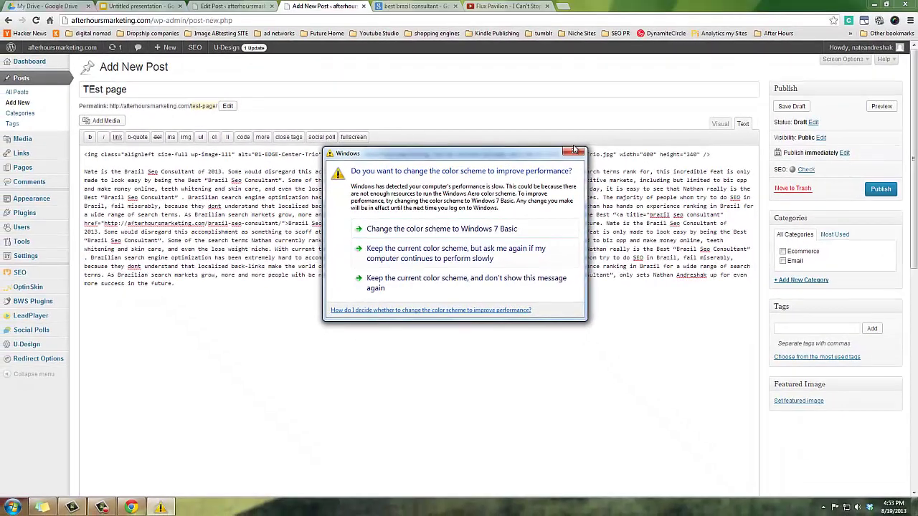
click(574, 150)
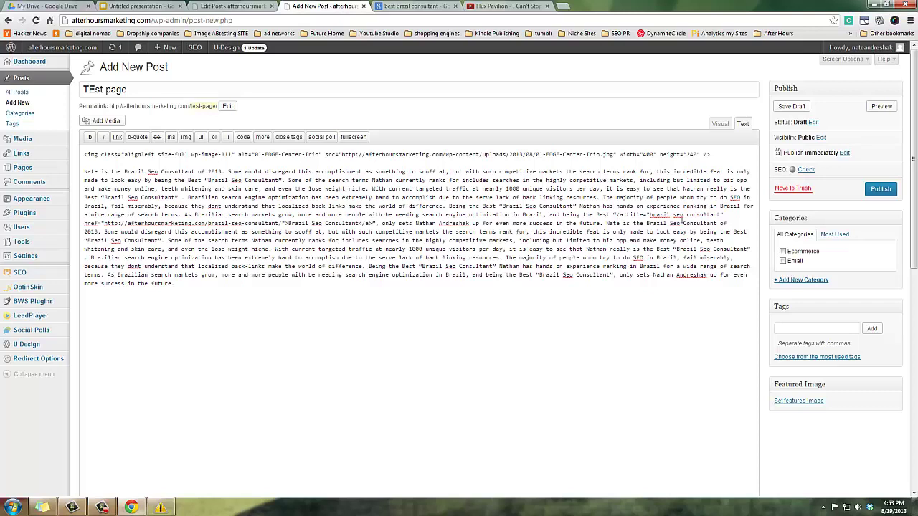
Add line breaks around the titled anchor so it stands on its own line
click(617, 214)
key(Return)
key(Return)
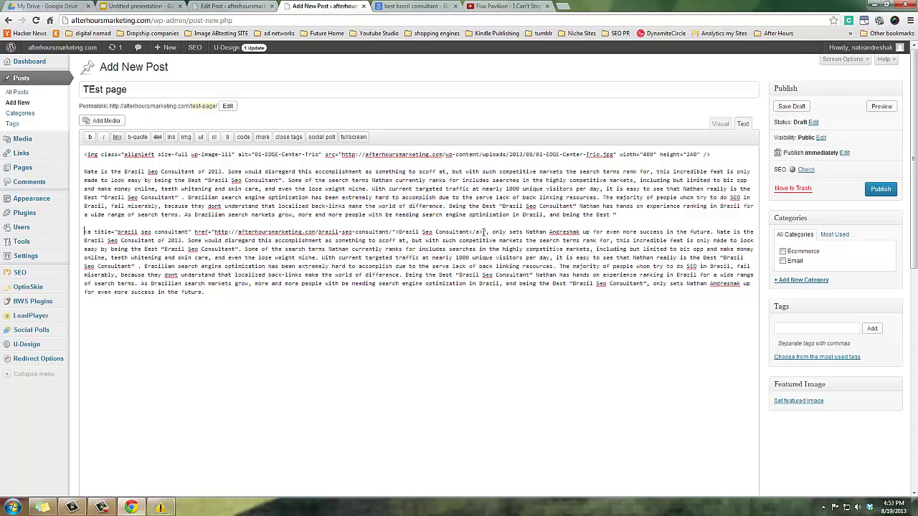
key(Return)
key(Return)
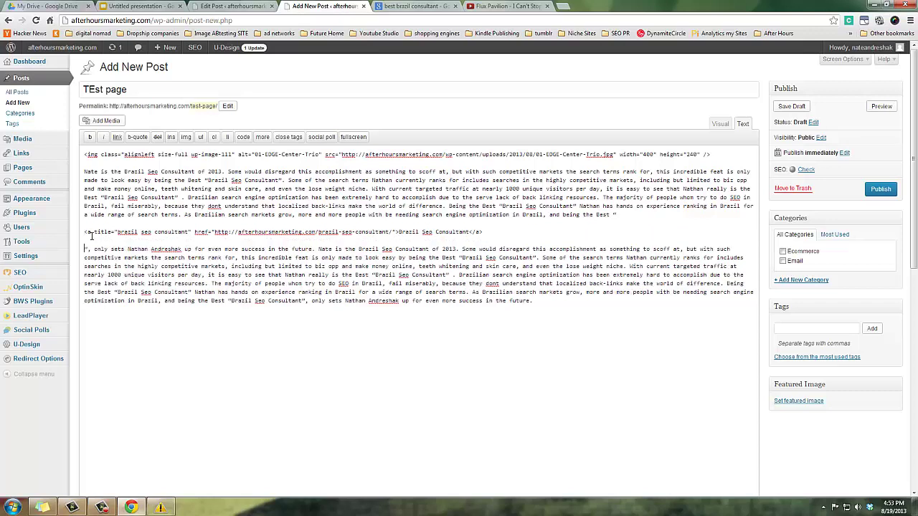
drag(101, 231, 478, 232)
click(205, 239)
Point out the link's address and text, then select 'Brazilian search engine'
click(397, 232)
click(493, 233)
drag(188, 198, 265, 198)
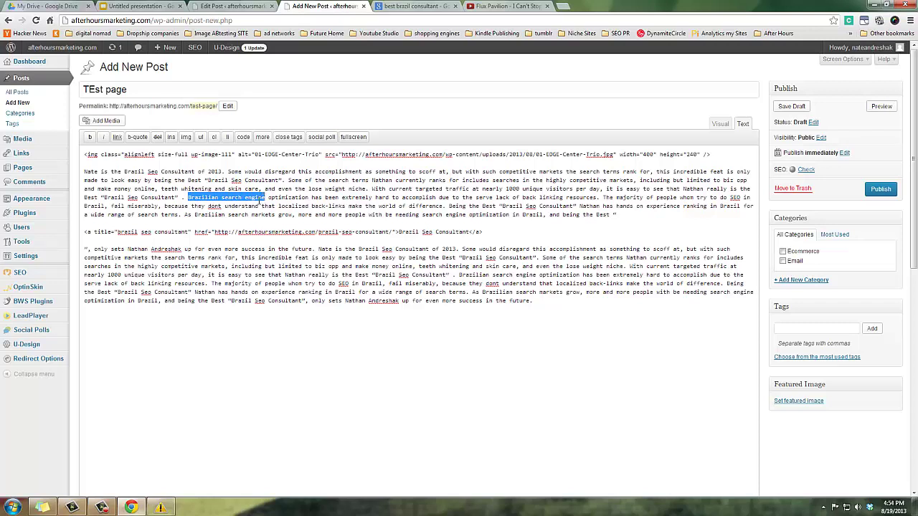
Link 'Brazilian search engine' to the brazil-seo-consultant permalink with no title
click(117, 137)
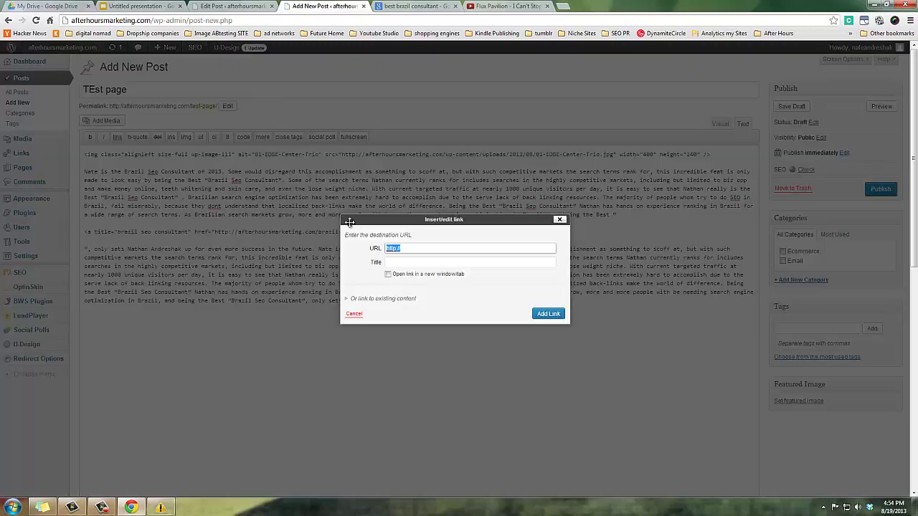
key(ctrl+v)
click(237, 8)
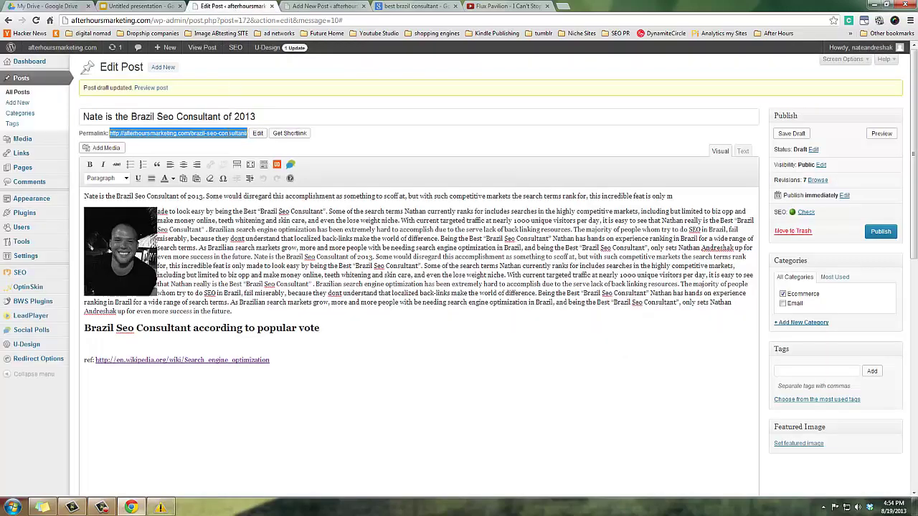
right_click(226, 134)
click(243, 142)
click(337, 6)
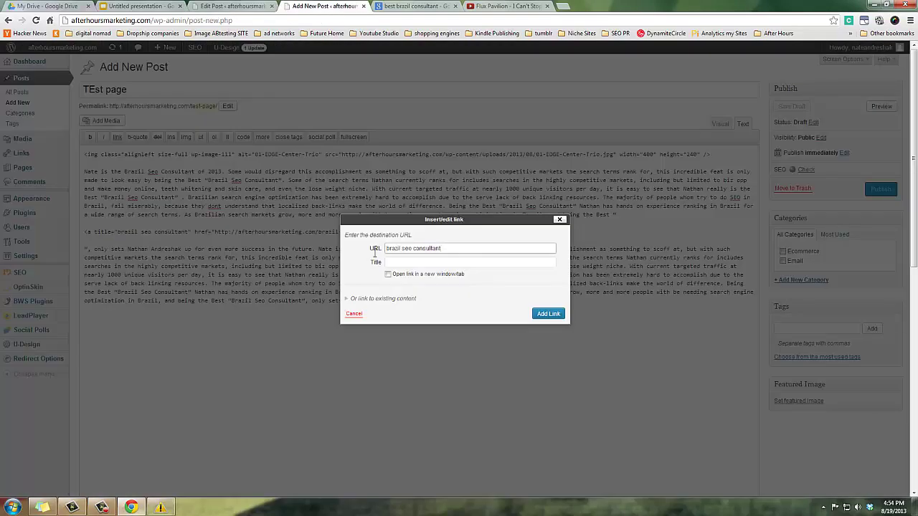
key(ctrl+a)
text(http://afterhoursmarketing.com/brazil-seo-consultant/)
key(Return)
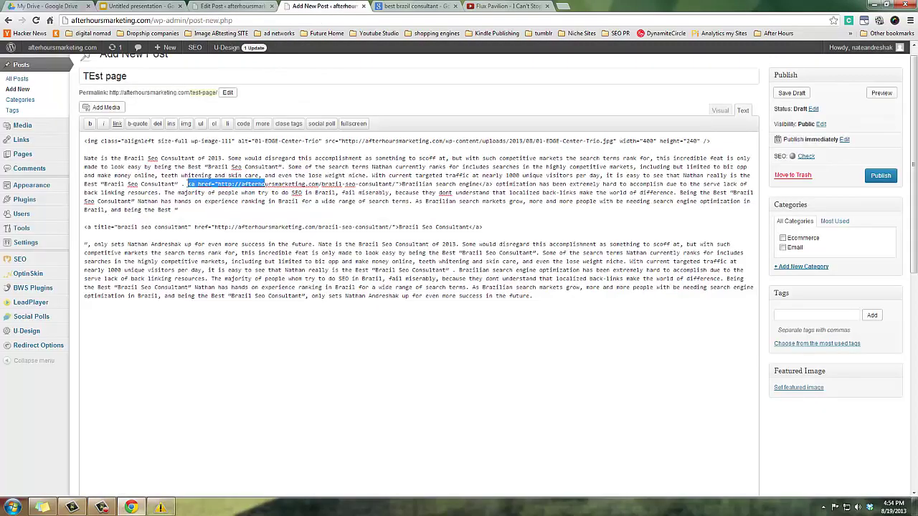
Copy the untitled link markup onto the blank line above the titled anchor, separated by a blank line
drag(188, 183, 484, 184)
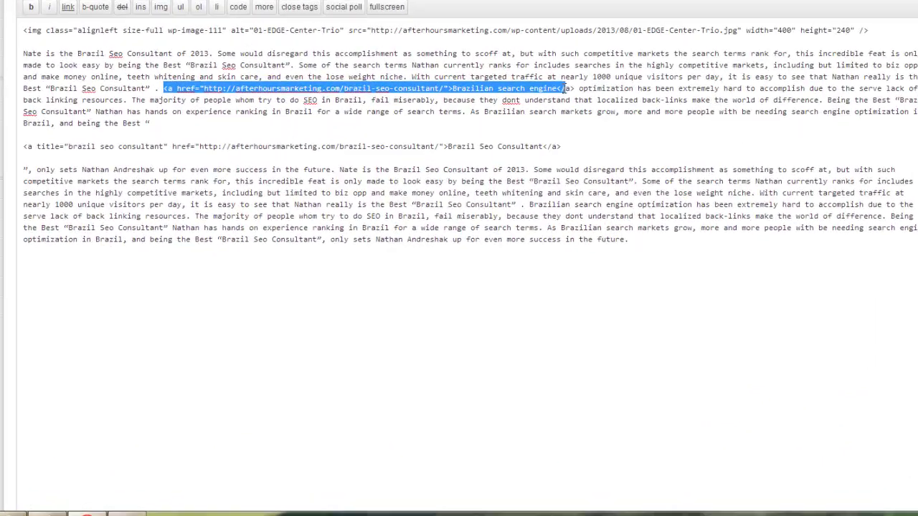
drag(564, 88, 573, 91)
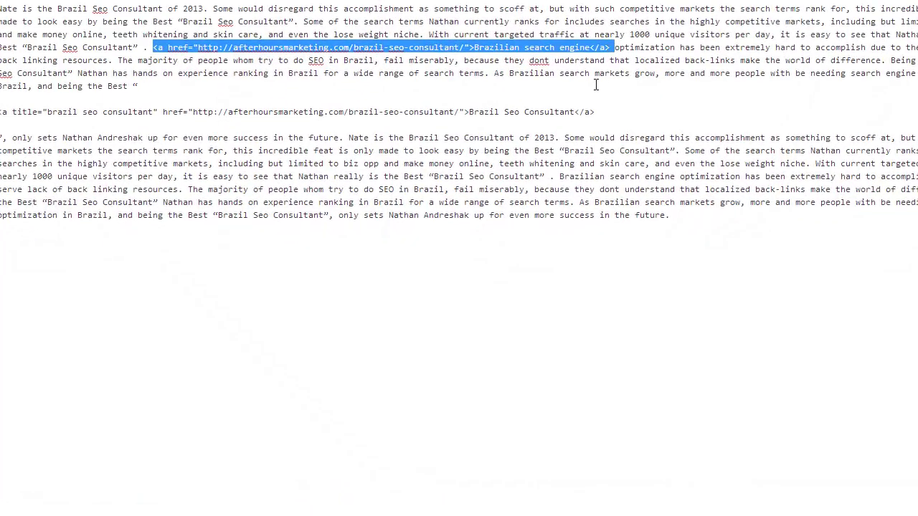
key(ctrl+c)
click(574, 95)
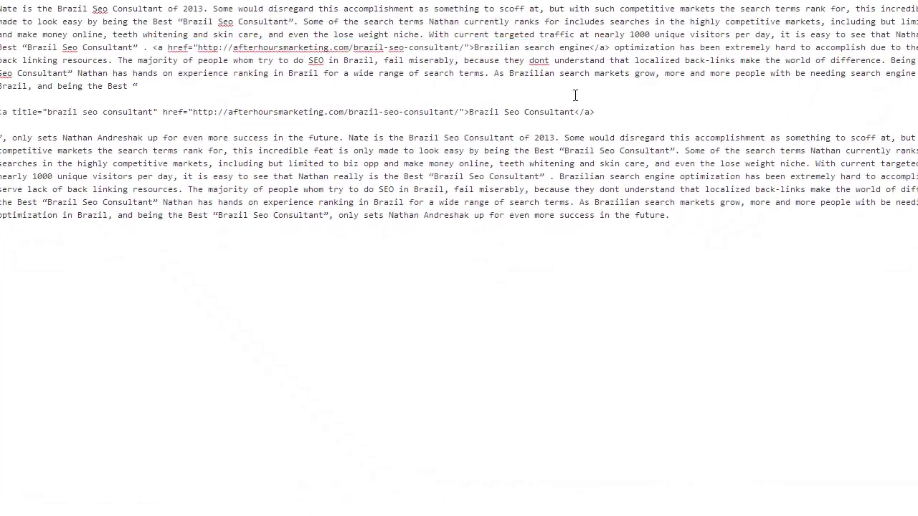
key(ctrl+v)
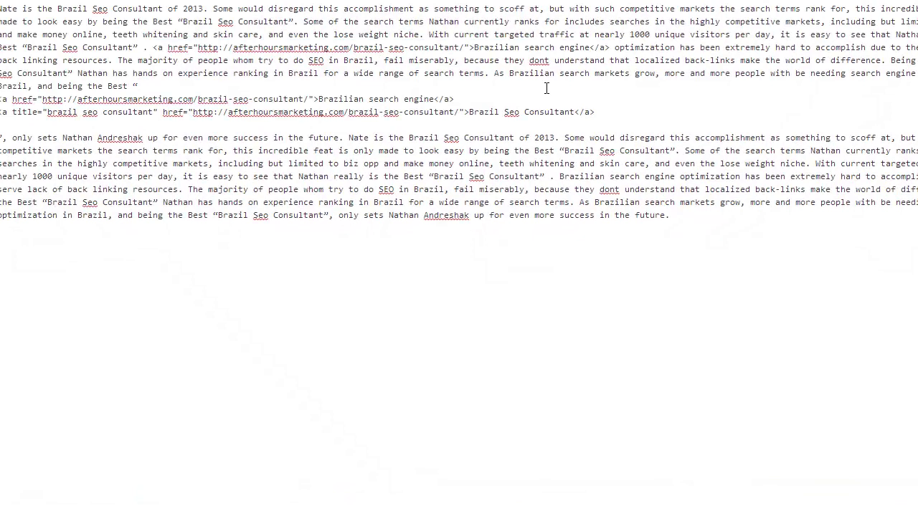
click(547, 87)
key(Return)
key(Return)
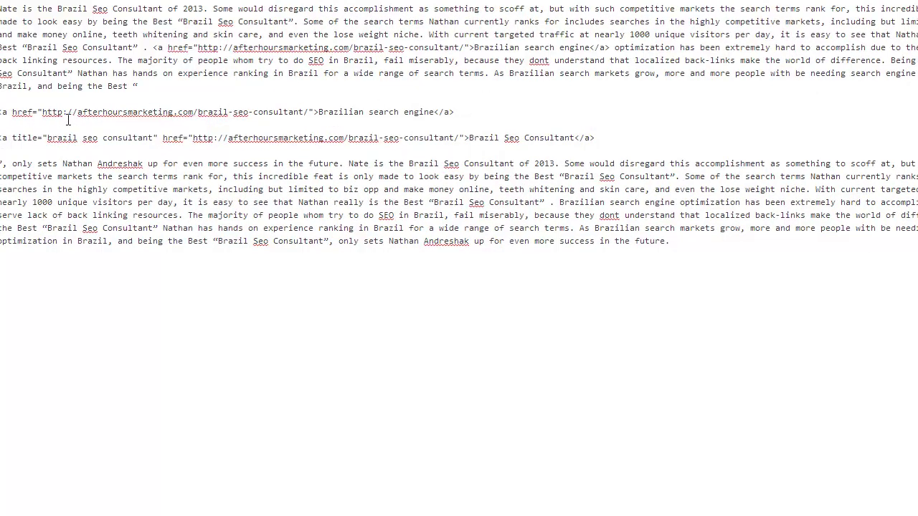
drag(317, 113, 435, 111)
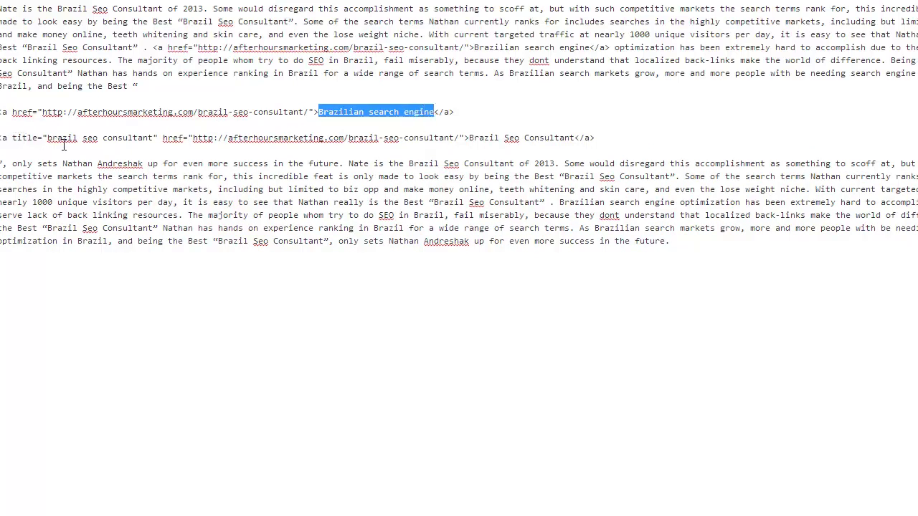
drag(48, 138, 155, 137)
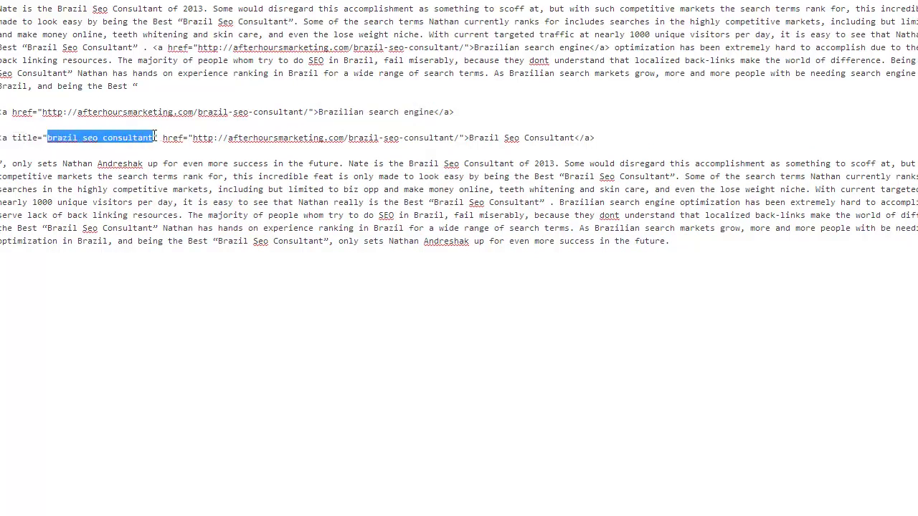
click(138, 160)
drag(47, 137, 156, 137)
click(134, 160)
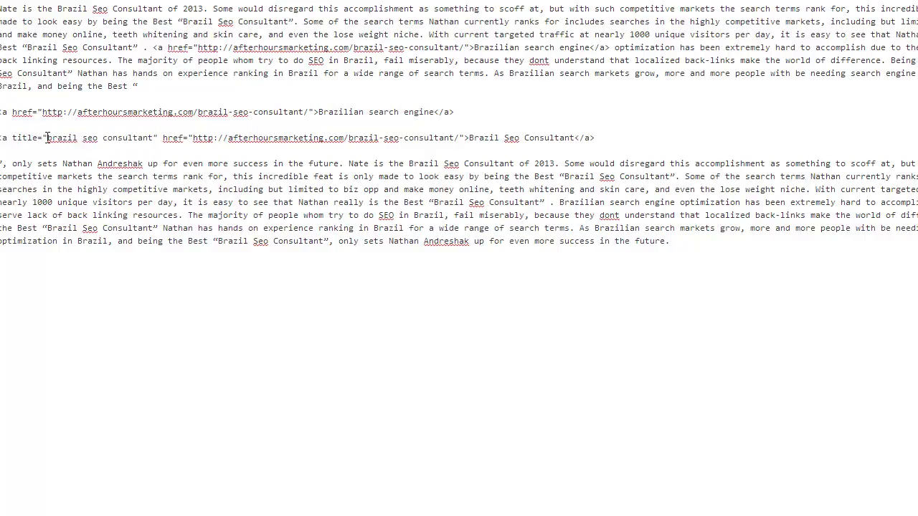
drag(47, 138, 456, 136)
click(419, 143)
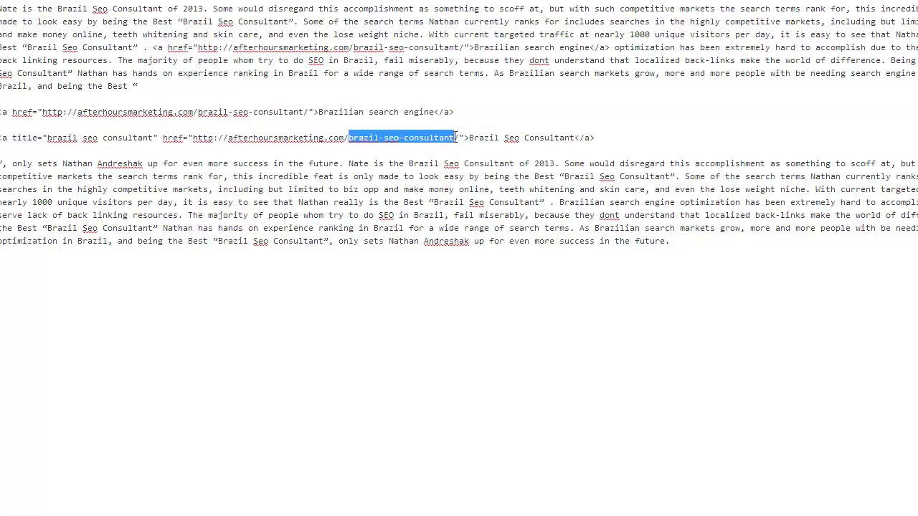
drag(48, 137, 155, 137)
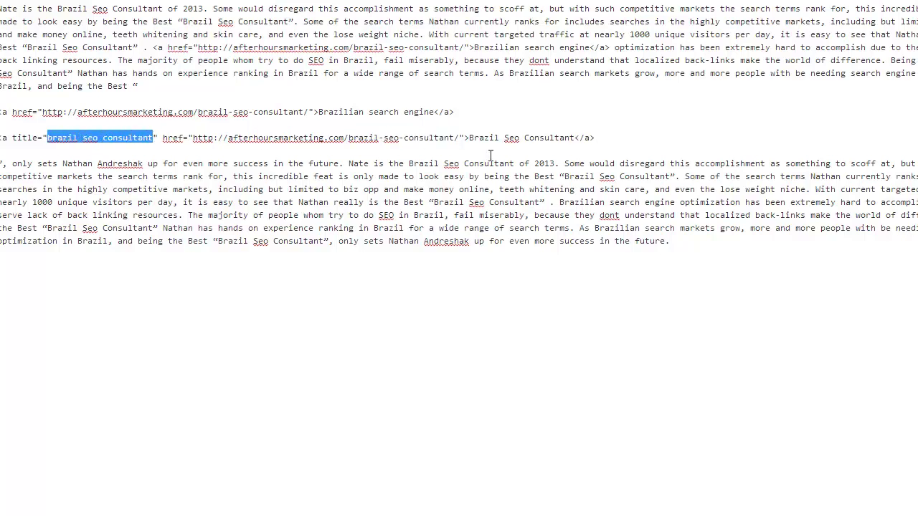
double_click(484, 138)
drag(549, 137, 564, 138)
click(595, 143)
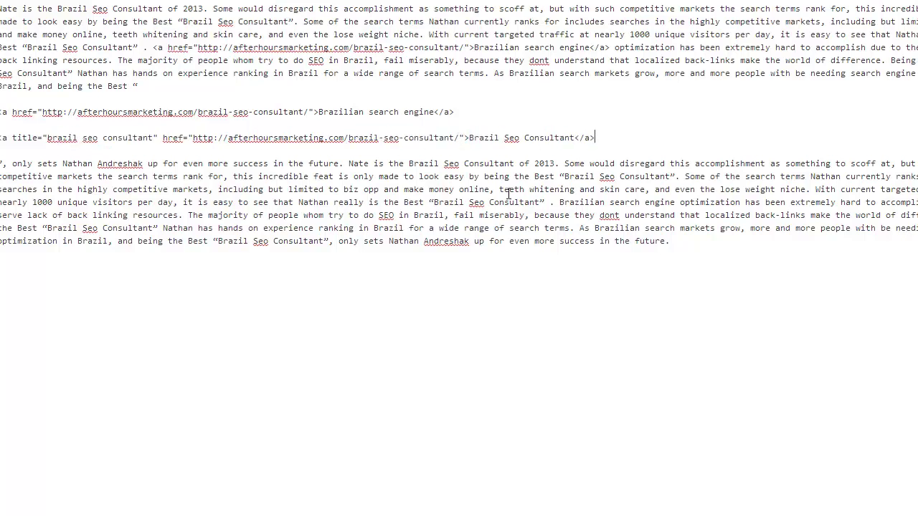